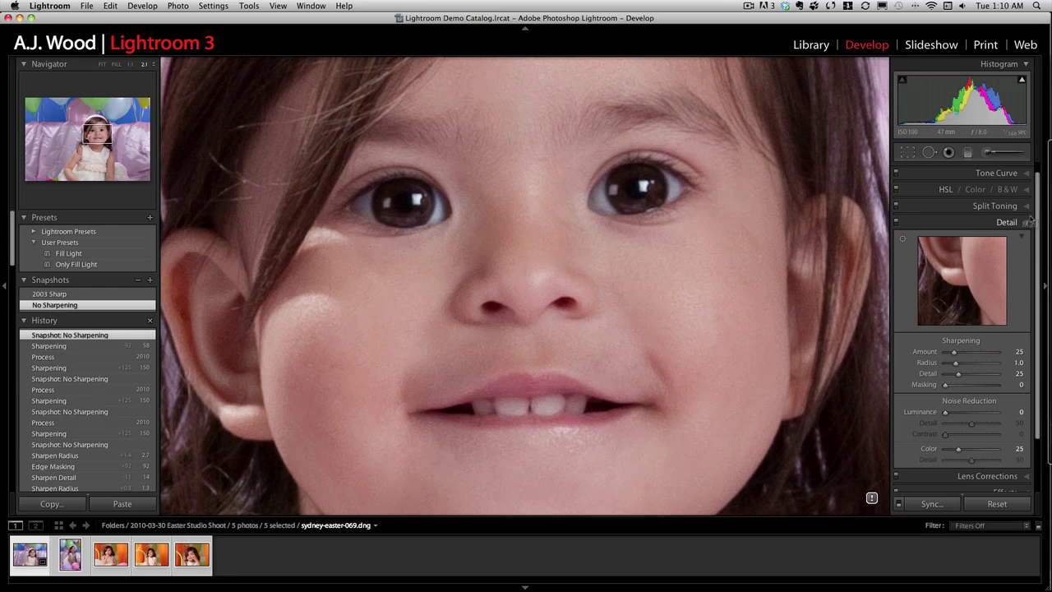
# Set the photo's camera calibration process version to 2010 (Current).
pyautogui.scroll(-3, 1012, 464)
pyautogui.click(1006, 443)
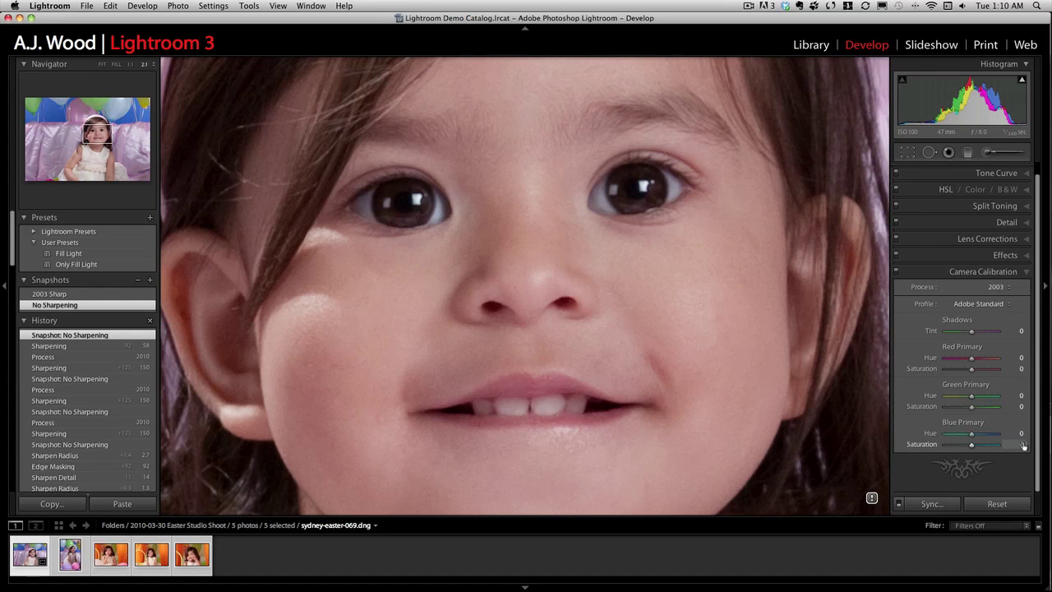
pyautogui.click(999, 286)
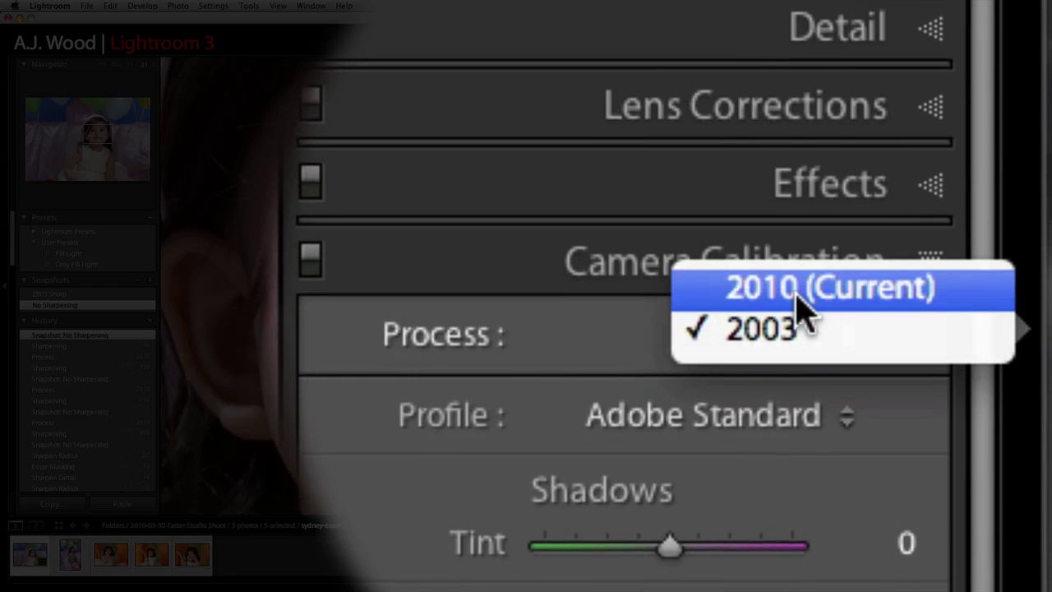
pyautogui.click(797, 297)
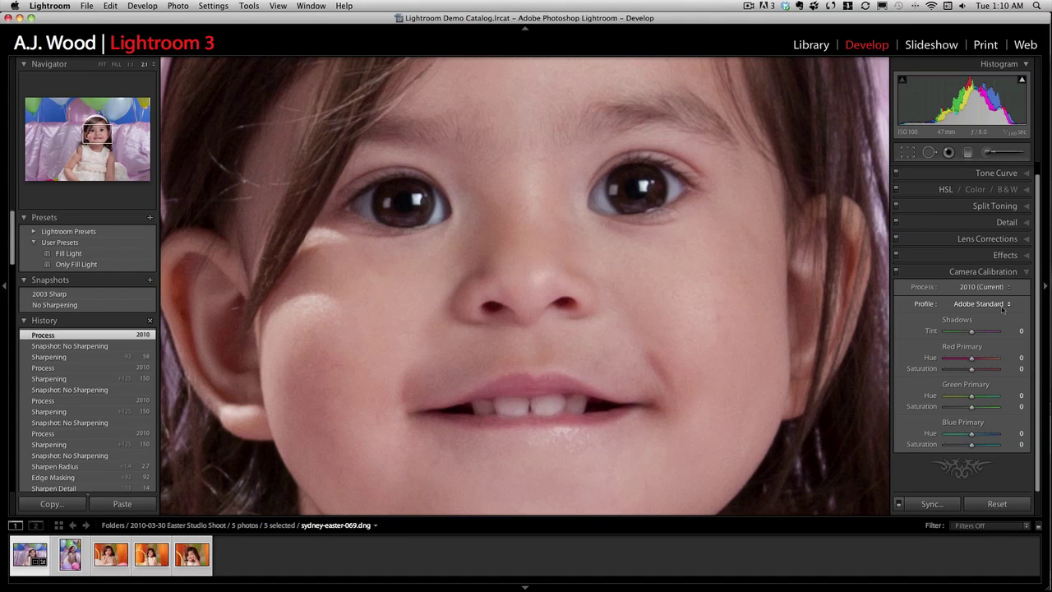
# Raise the sharpening Amount to 51 while previewing the photo in grayscale.
pyautogui.click(1026, 223)
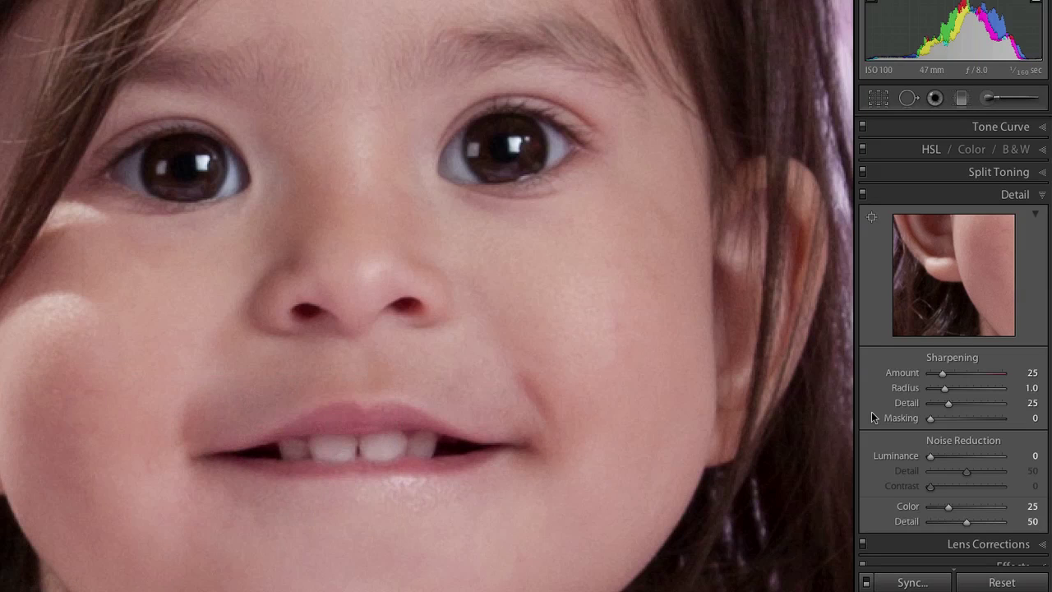
pyautogui.keyDown('alt'); pyautogui.click(943, 375); pyautogui.keyUp('alt')
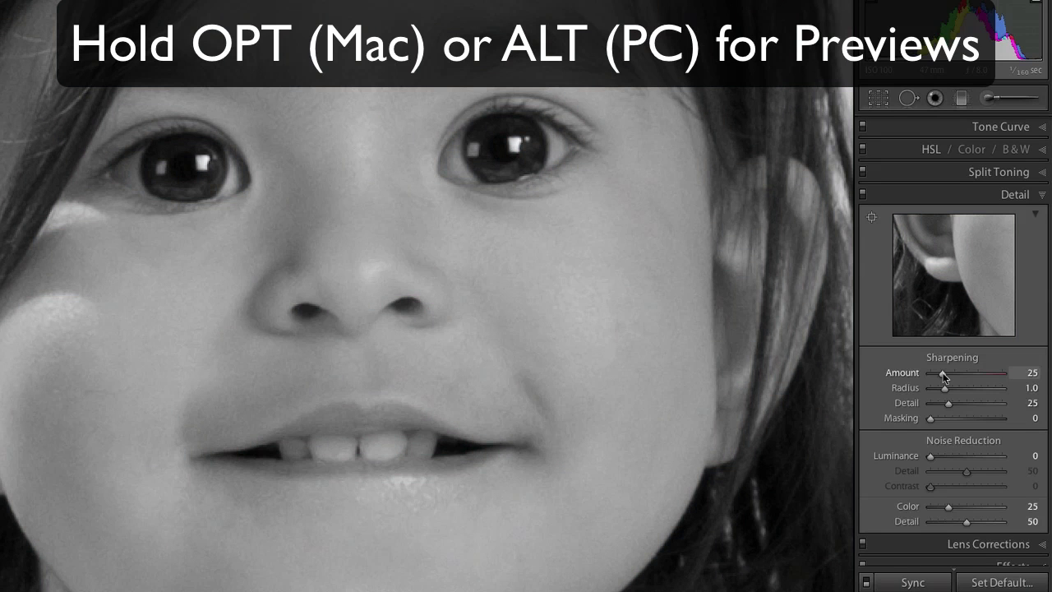
pyautogui.moveTo(943, 374); pyautogui.dragTo(950, 375)
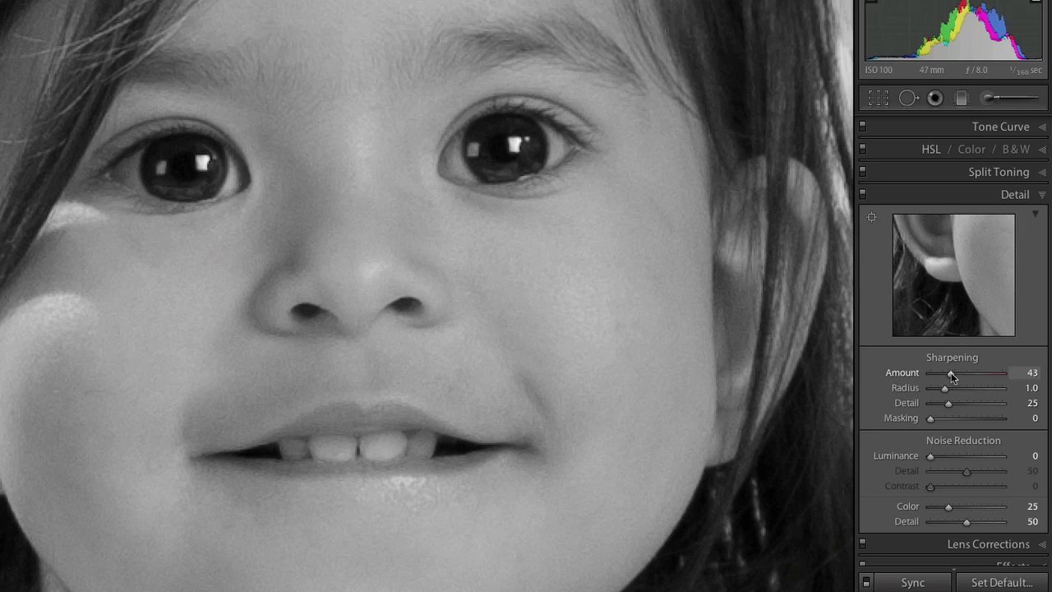
pyautogui.moveTo(951, 372); pyautogui.dragTo(954, 372)
pyautogui.moveTo(954, 373); pyautogui.dragTo(954, 372)
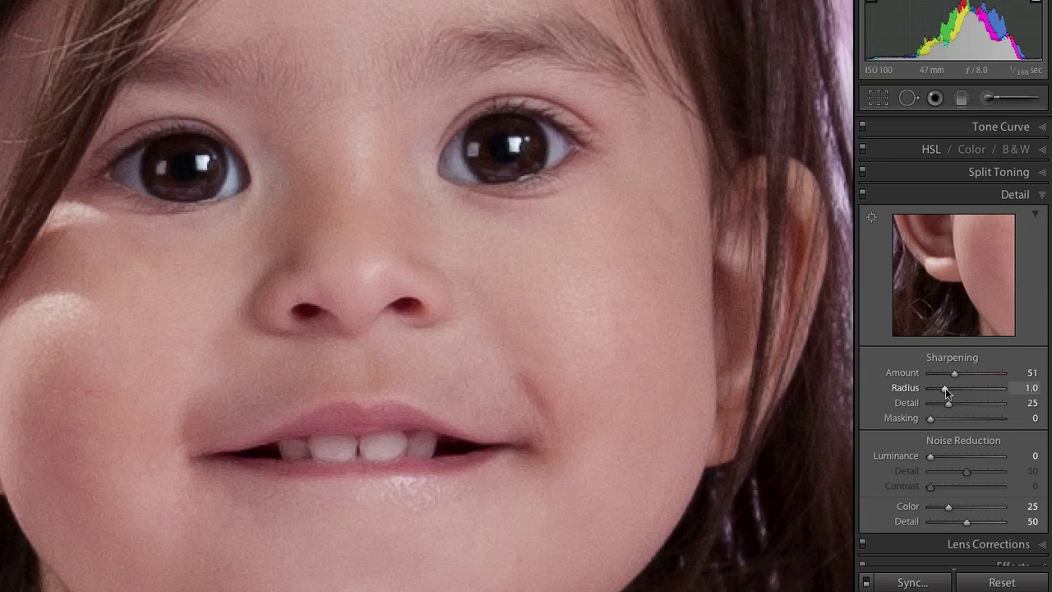
# Preview the sharpening Radius edge effect up to about 2.6 and settle on a Radius of 1.2.
pyautogui.keyDown('alt'); pyautogui.click(945, 388); pyautogui.keyUp('alt')
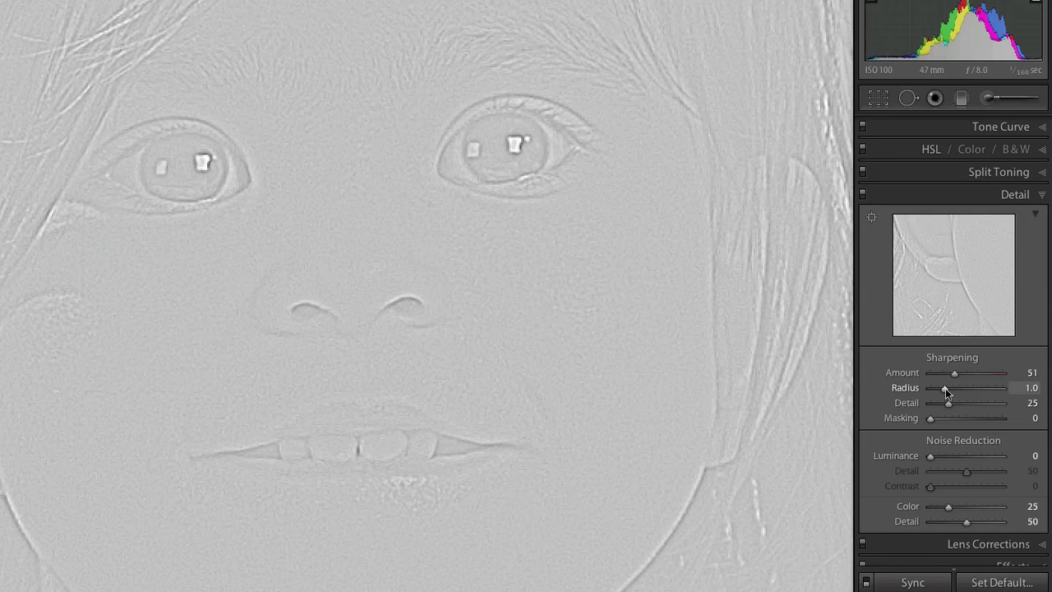
pyautogui.moveTo(945, 388); pyautogui.dragTo(990, 393)
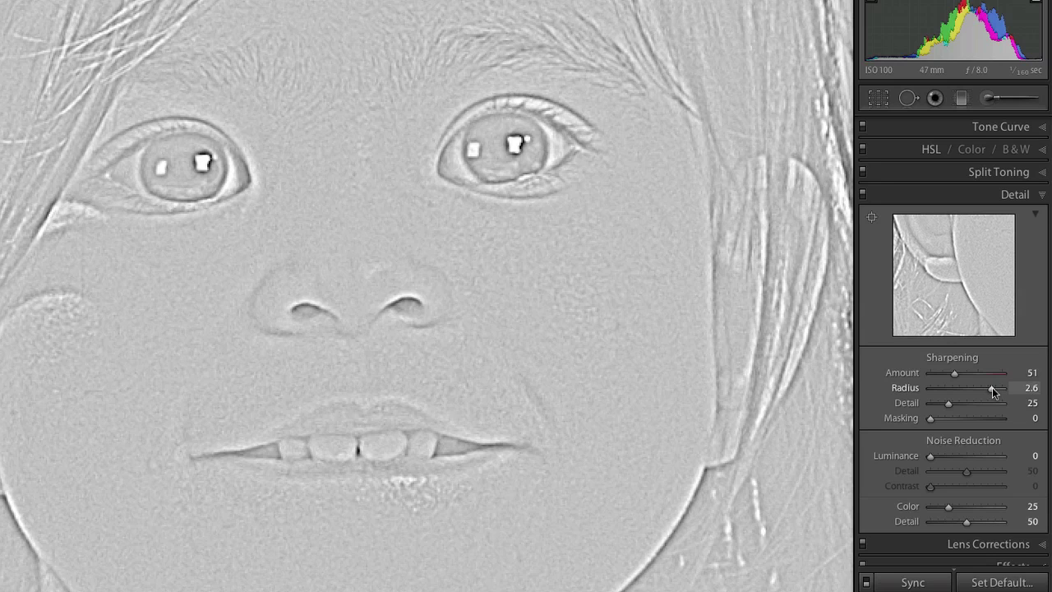
pyautogui.moveTo(989, 387); pyautogui.dragTo(950, 394)
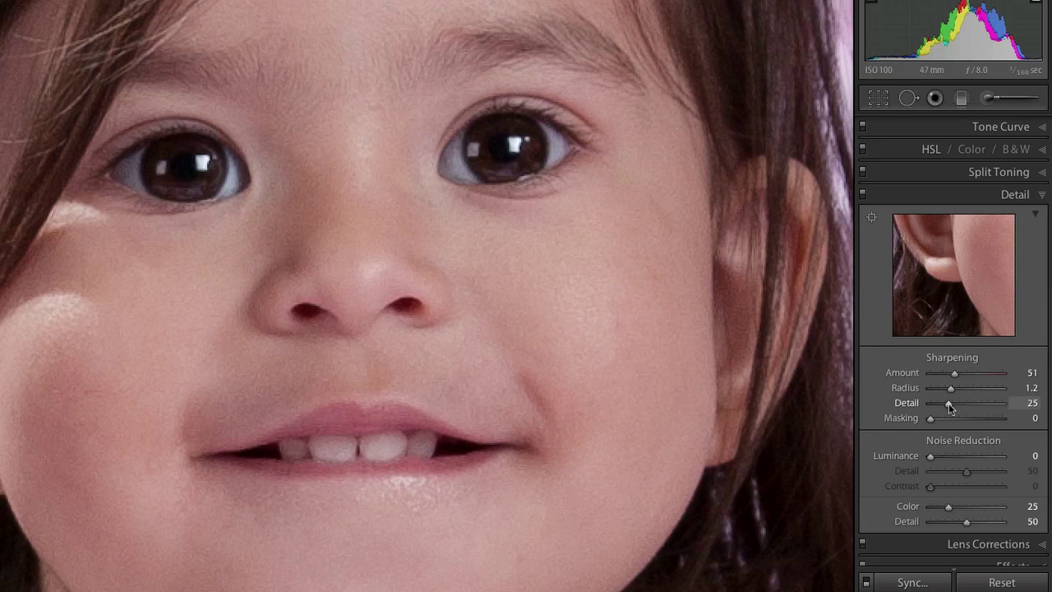
# Preview the sharpening Detail at both extremes, 1 and 100, and settle on a Detail of 14.
pyautogui.moveTo(949, 408); pyautogui.dragTo(931, 405)
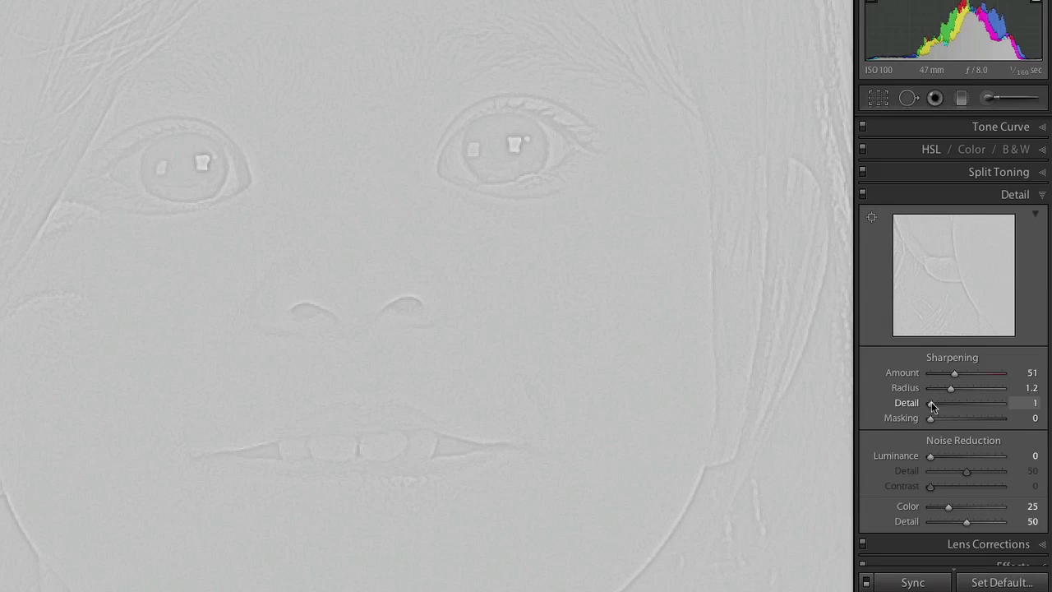
pyautogui.moveTo(932, 407); pyautogui.dragTo(1001, 404)
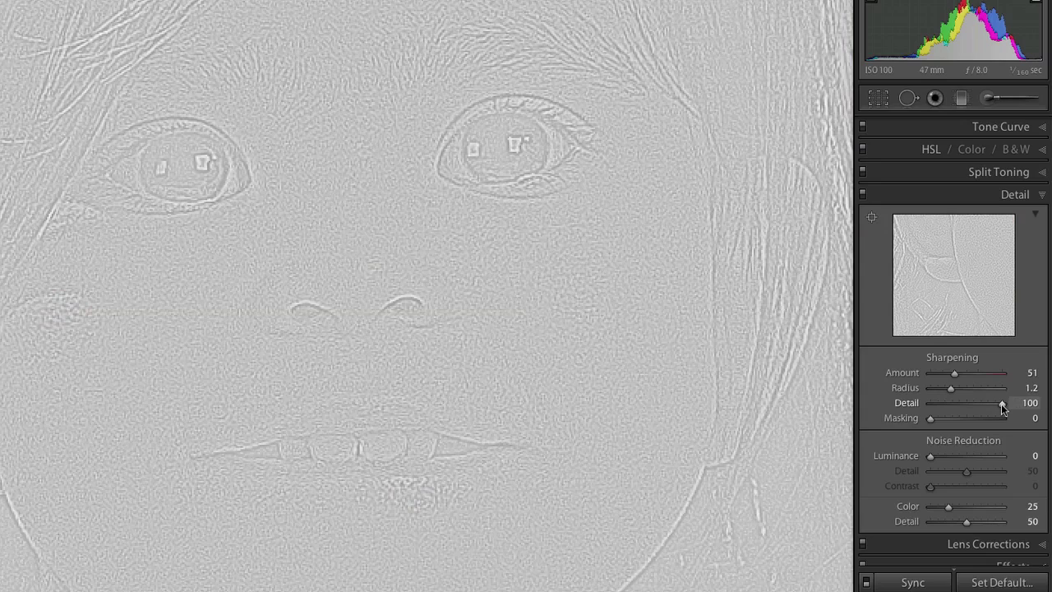
pyautogui.moveTo(1000, 403); pyautogui.dragTo(940, 405)
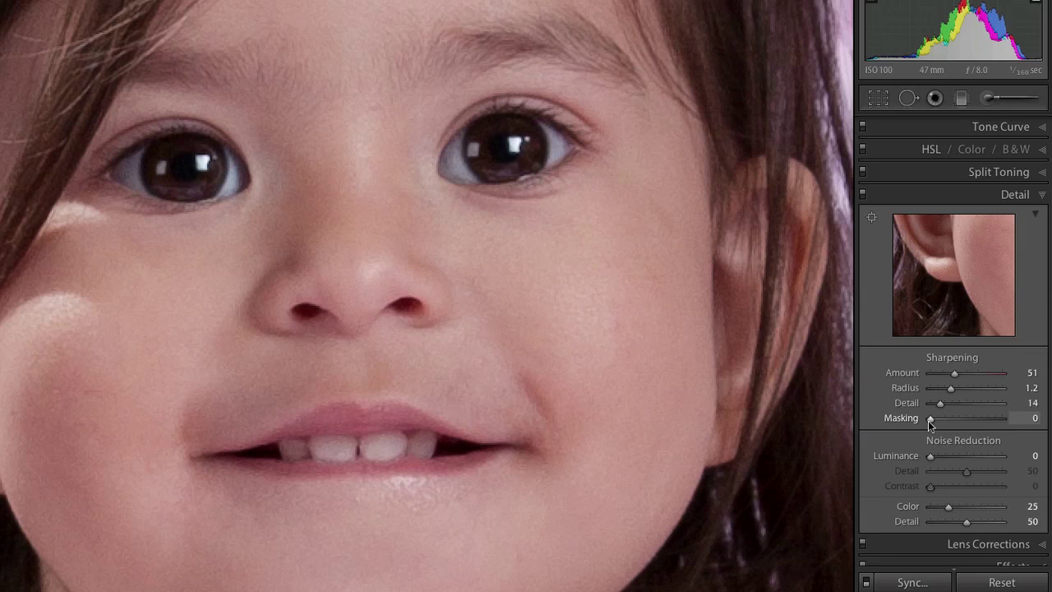
# Set the sharpening Masking to 92 using the mask preview, so that only the main edges are sharpened.
pyautogui.keyDown('alt'); pyautogui.click(931, 421); pyautogui.keyUp('alt')
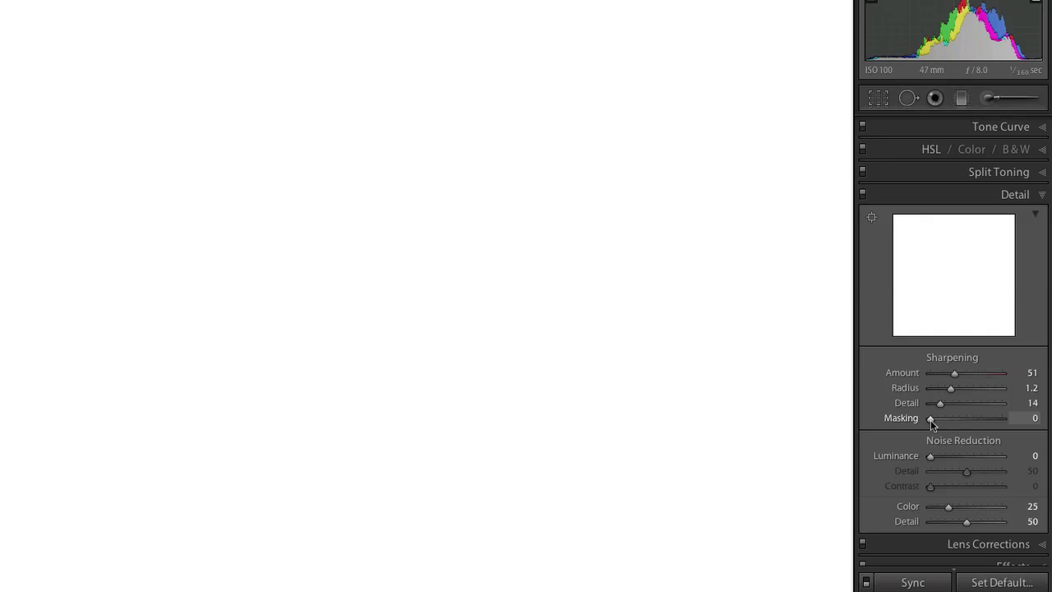
pyautogui.moveTo(931, 421); pyautogui.dragTo(944, 421)
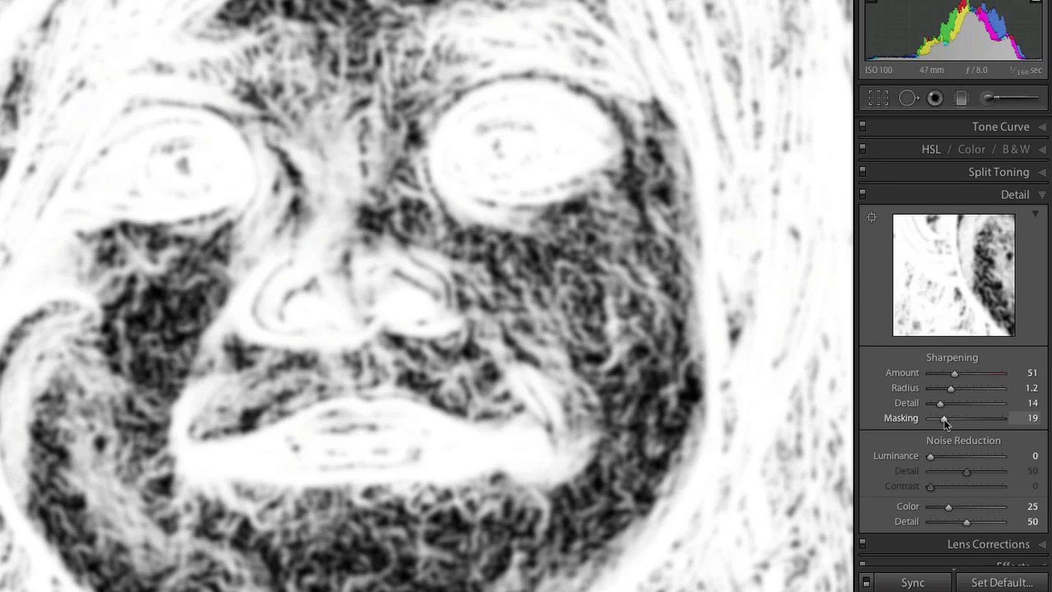
pyautogui.moveTo(944, 421); pyautogui.dragTo(995, 419)
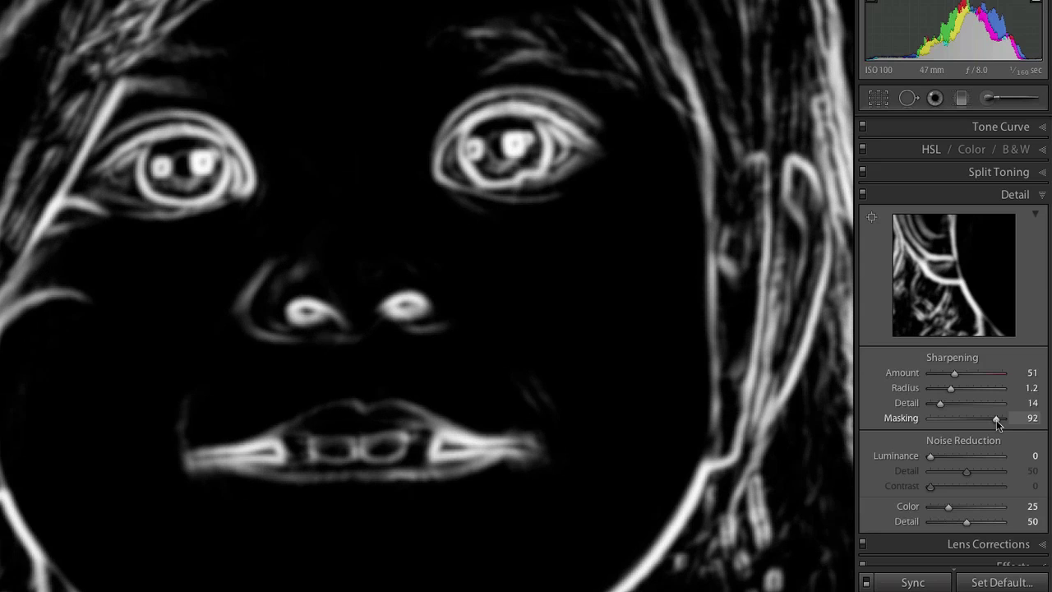
pyautogui.moveTo(995, 420); pyautogui.dragTo(995, 420)
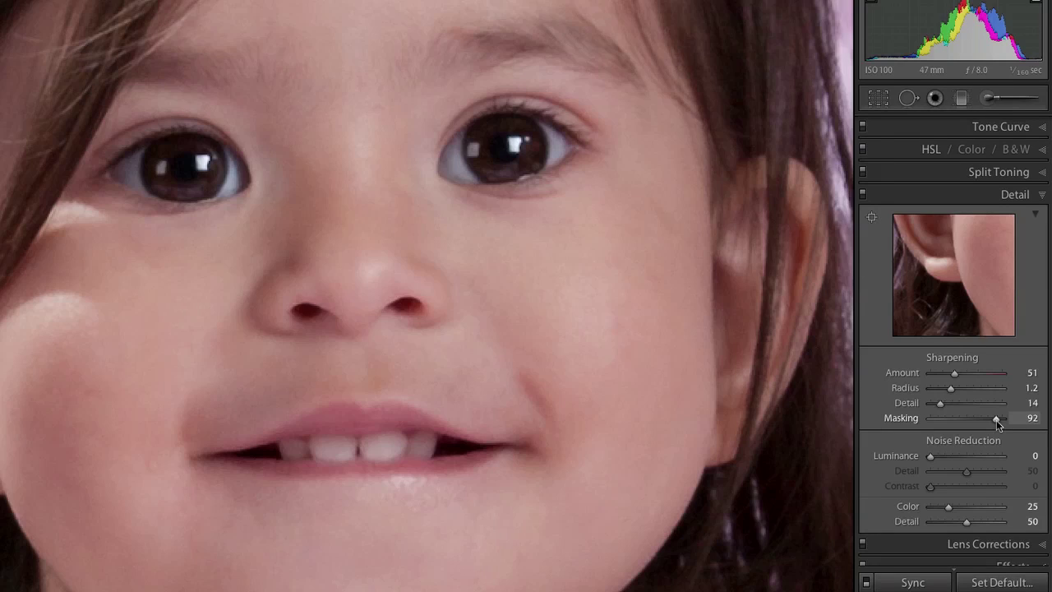
# Toggle the Detail adjustments off and on twice to compare the face with and without sharpening.
pyautogui.click(863, 195)
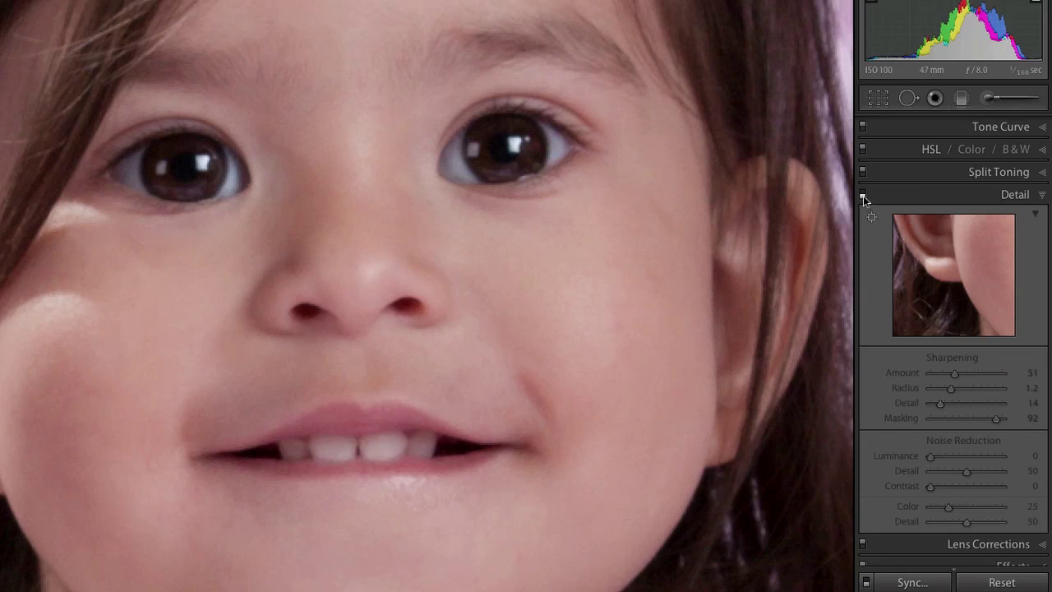
pyautogui.click(863, 195)
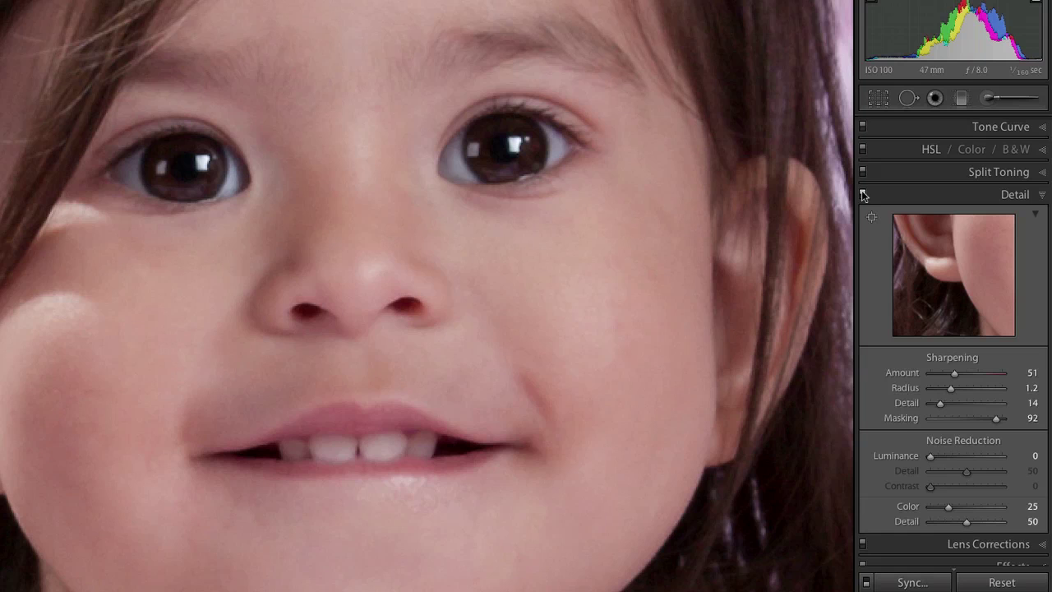
pyautogui.click(862, 195)
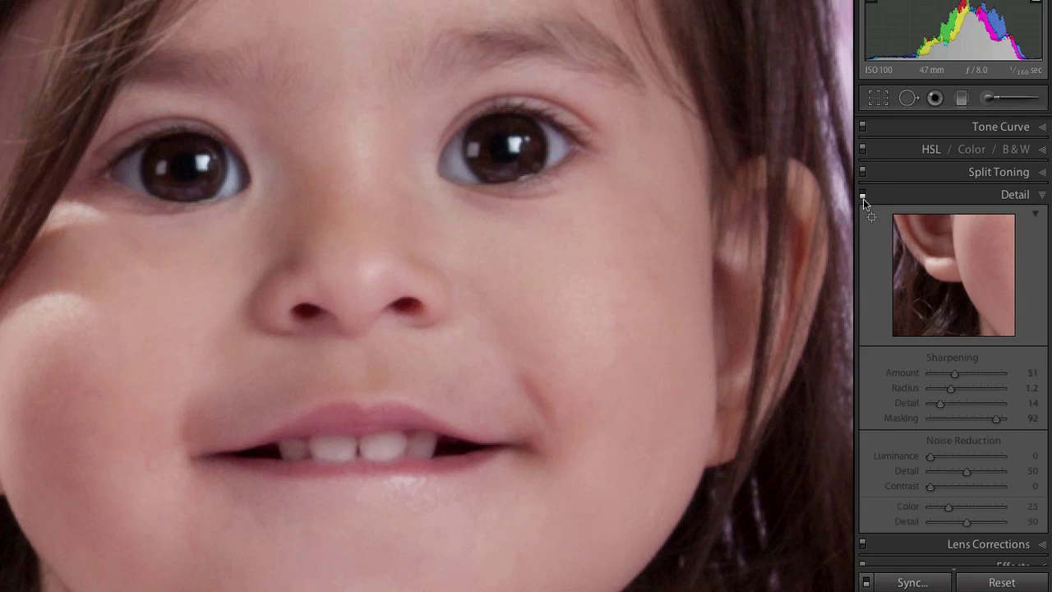
pyautogui.click(863, 195)
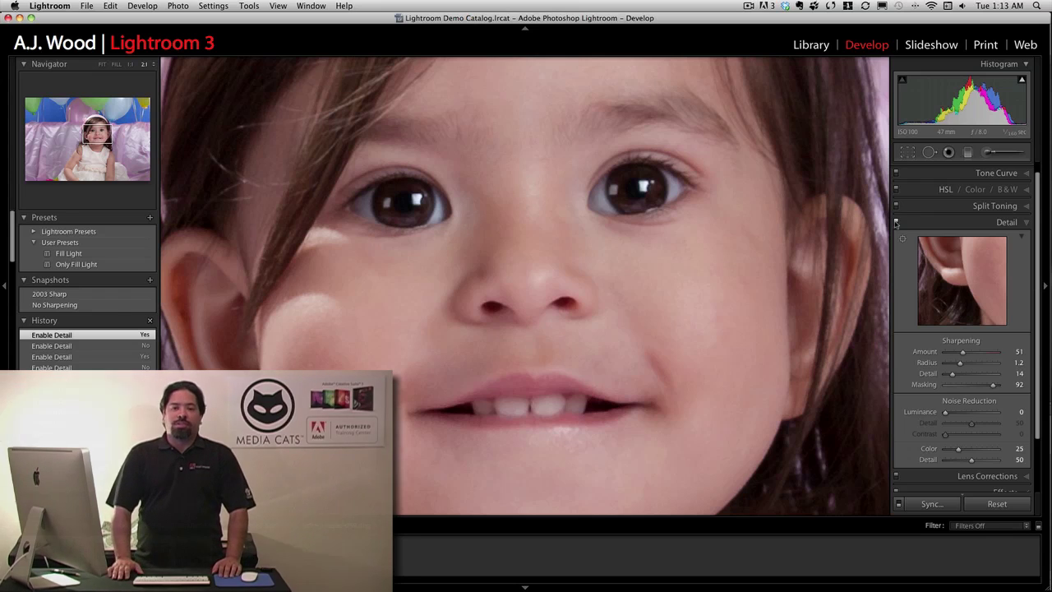
pyautogui.press('super')
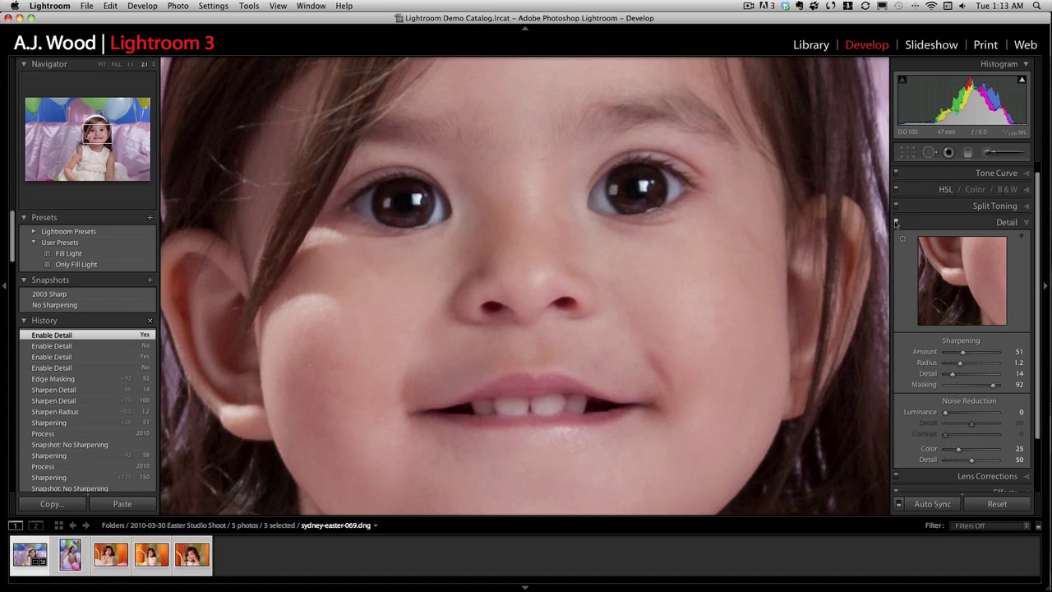
pyautogui.press('super+Tab')
pyautogui.press('super+Tab')
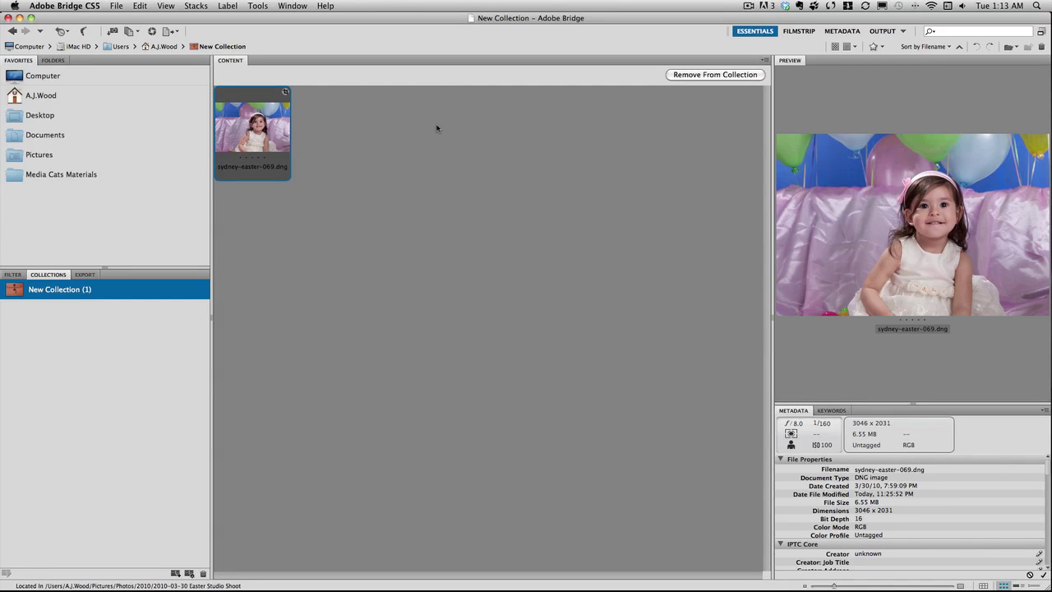
pyautogui.press('super+Tab')
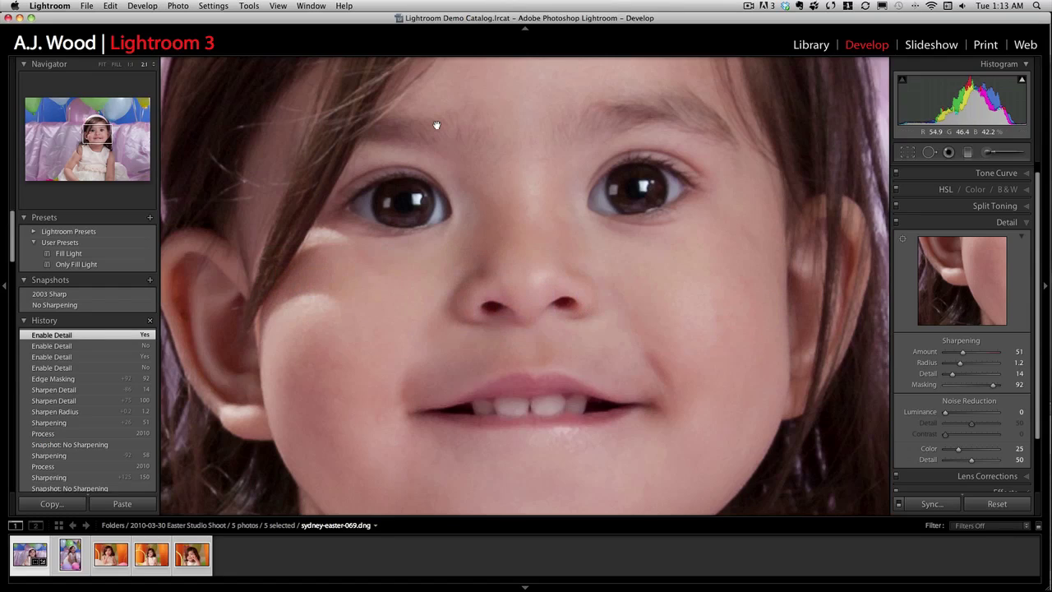
# Update the DNG preview and metadata of the sharpened photo.
pyautogui.click(212, 6)
pyautogui.moveTo(178, 6)
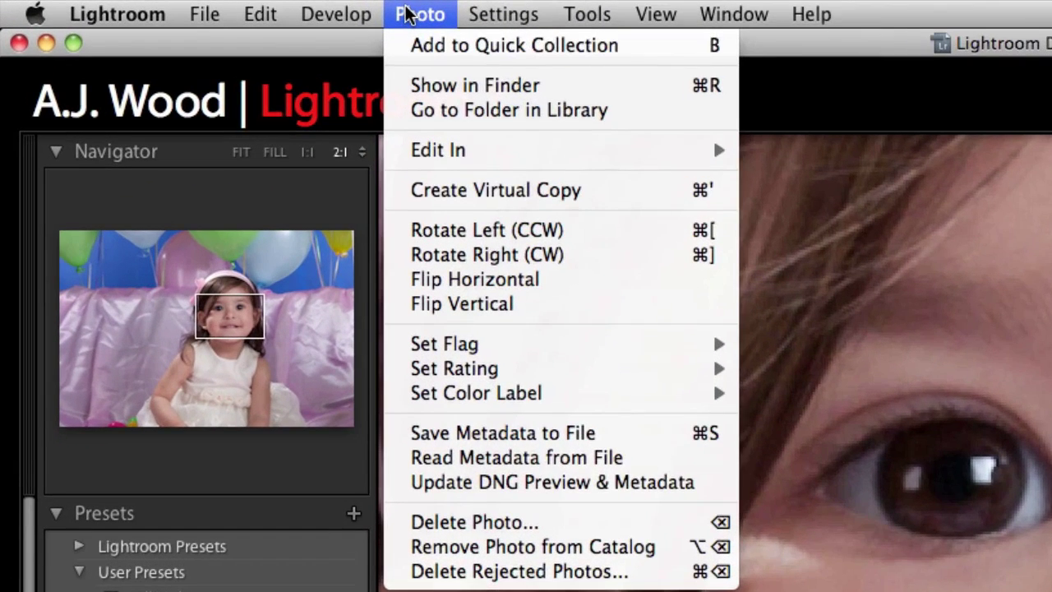
pyautogui.click(464, 487)
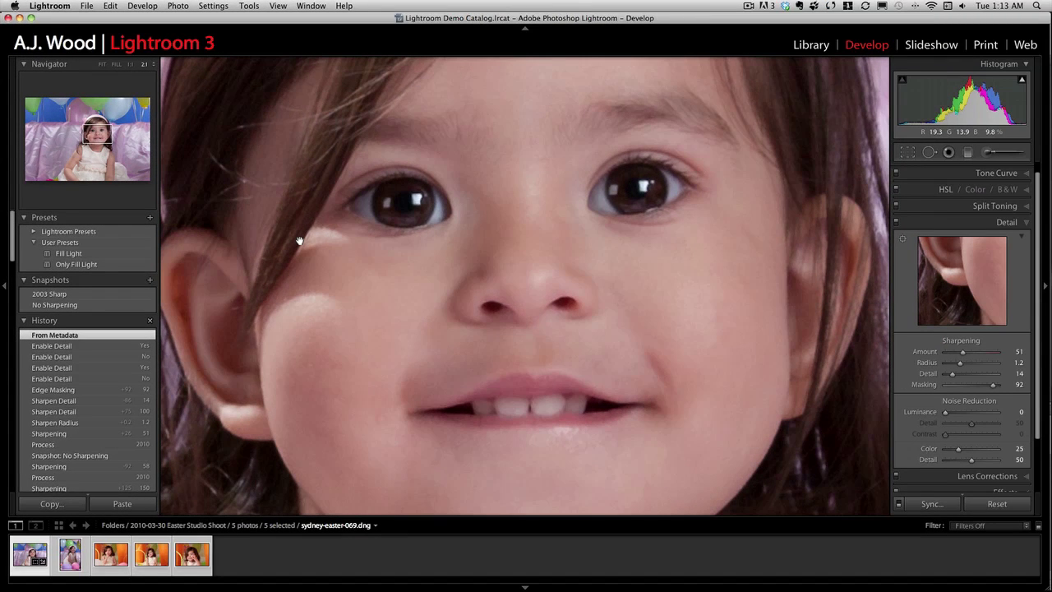
# Switch to Adobe Bridge, open sydney-easter-069.dng in Camera Raw and inspect the face at 400% zoom.
pyautogui.press('super+Tab')
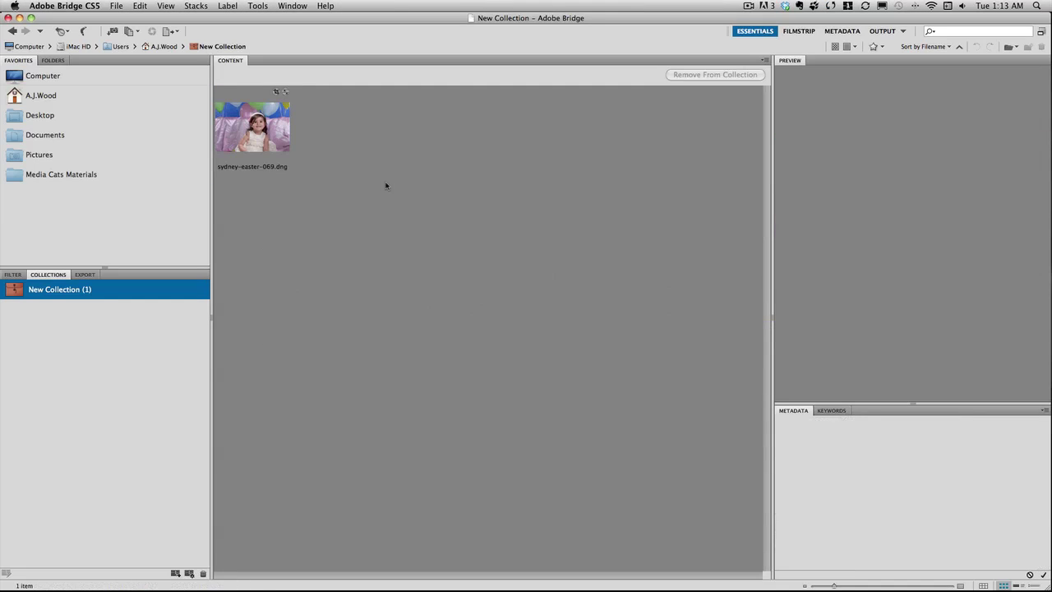
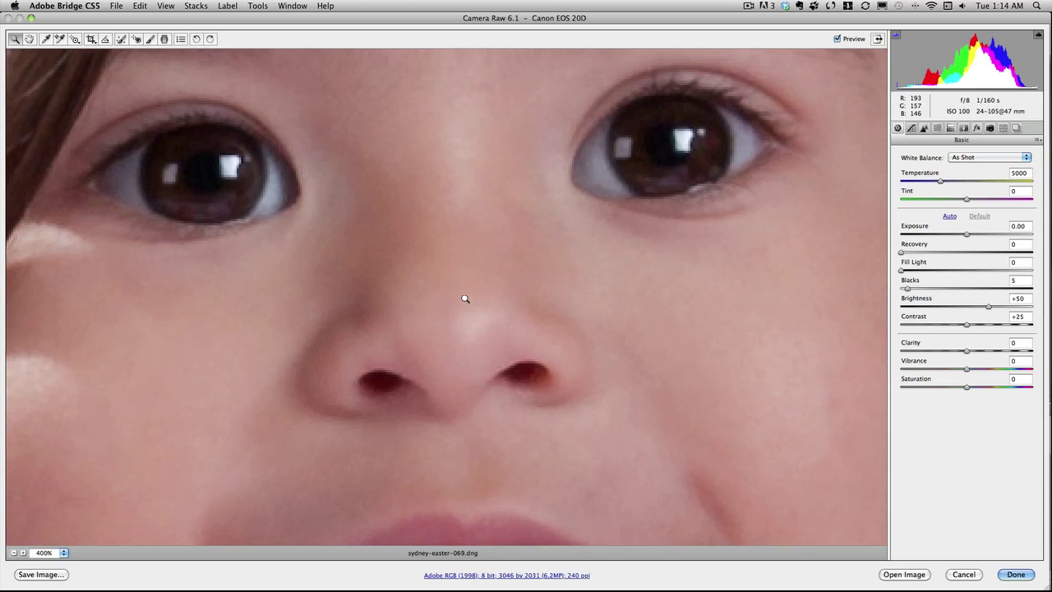
pyautogui.scroll(-3, 587, 400)
pyautogui.hscroll(4, 588, 400)
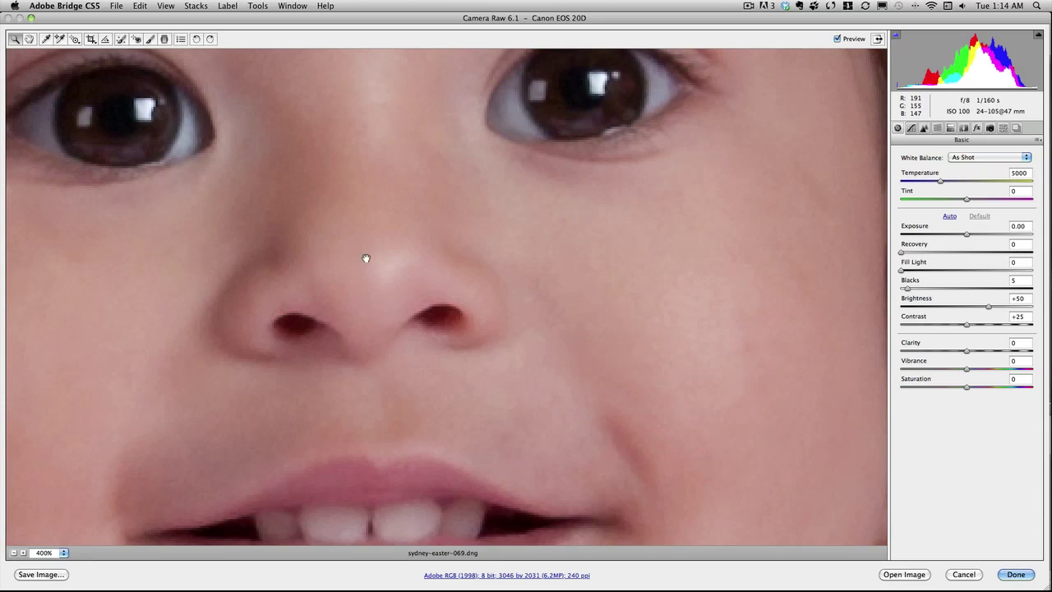
pyautogui.moveTo(364, 256); pyautogui.dragTo(423, 307)
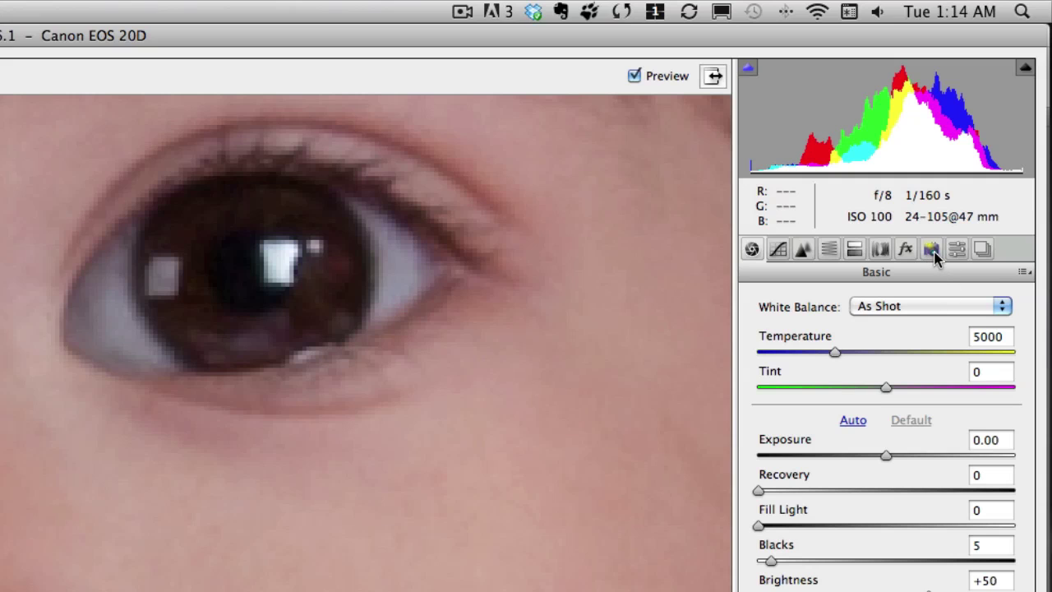
# Try the 2003 process in Camera Calibration for comparison and return the photo to 2010 (Current).
pyautogui.click(931, 248)
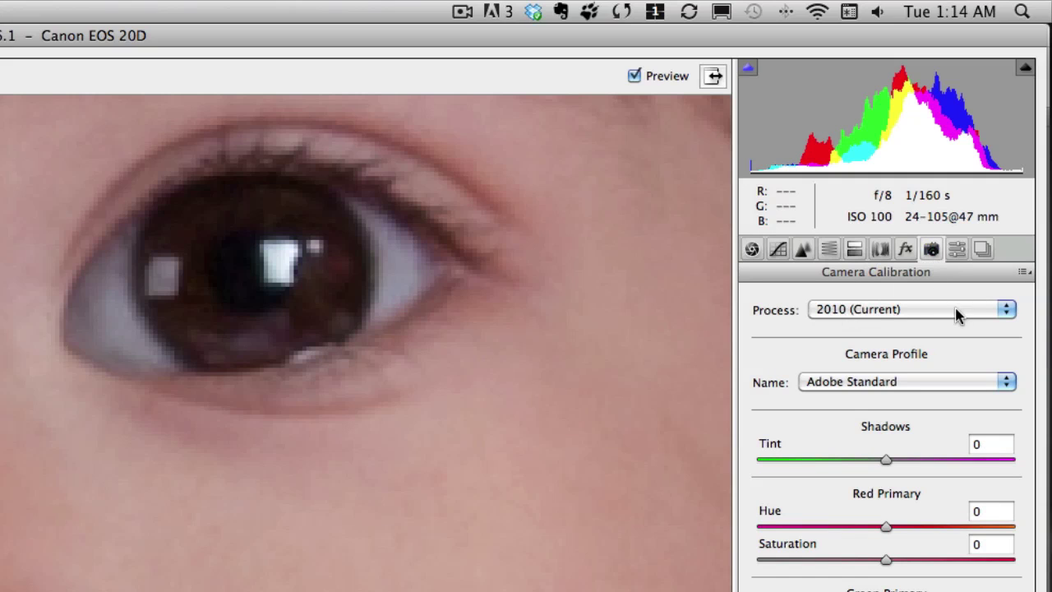
pyautogui.click(1006, 312)
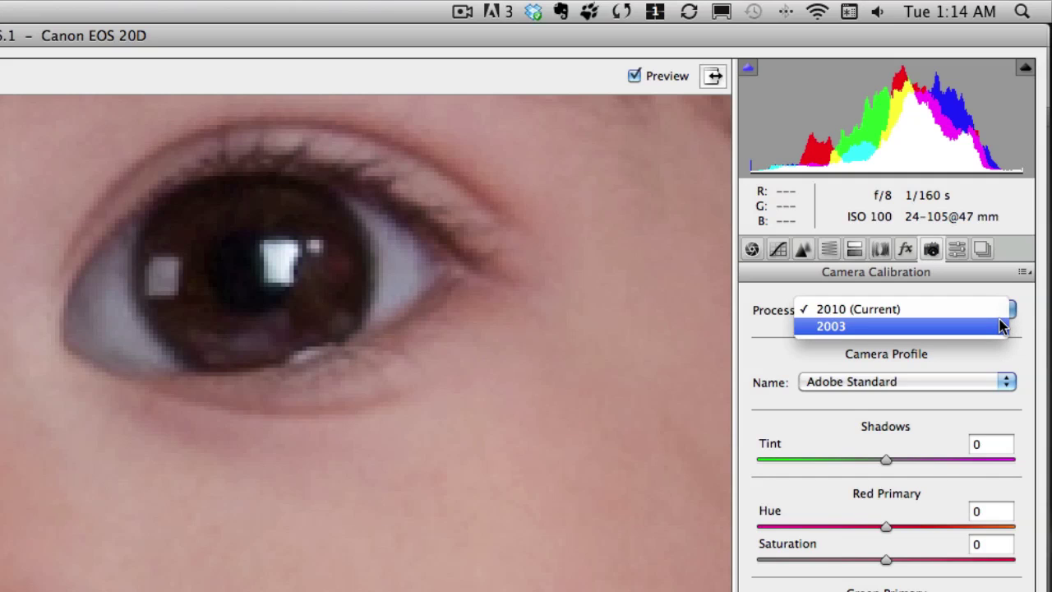
pyautogui.click(1002, 326)
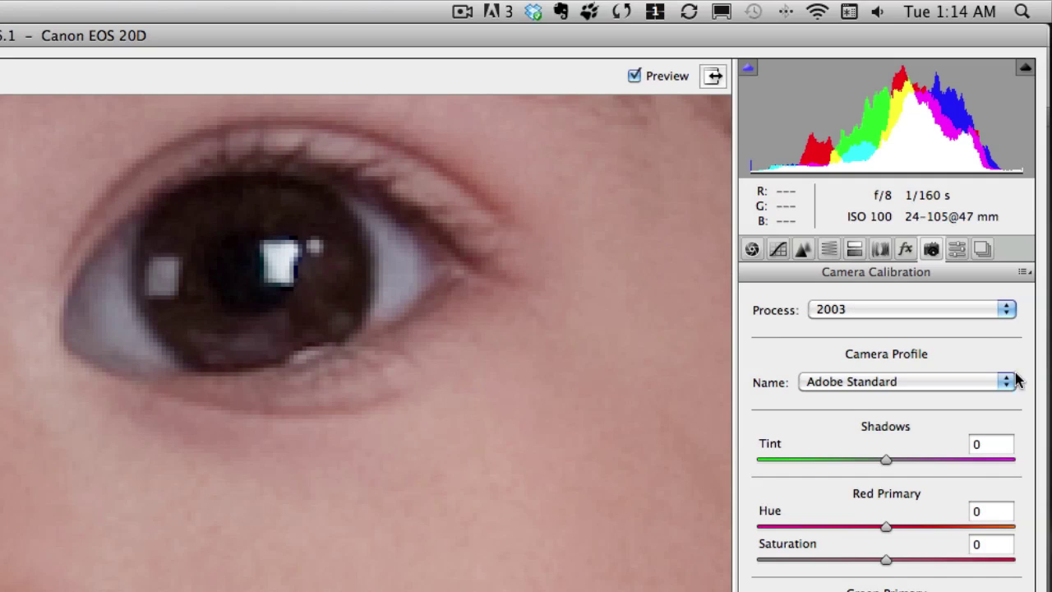
pyautogui.click(1009, 310)
pyautogui.click(1000, 295)
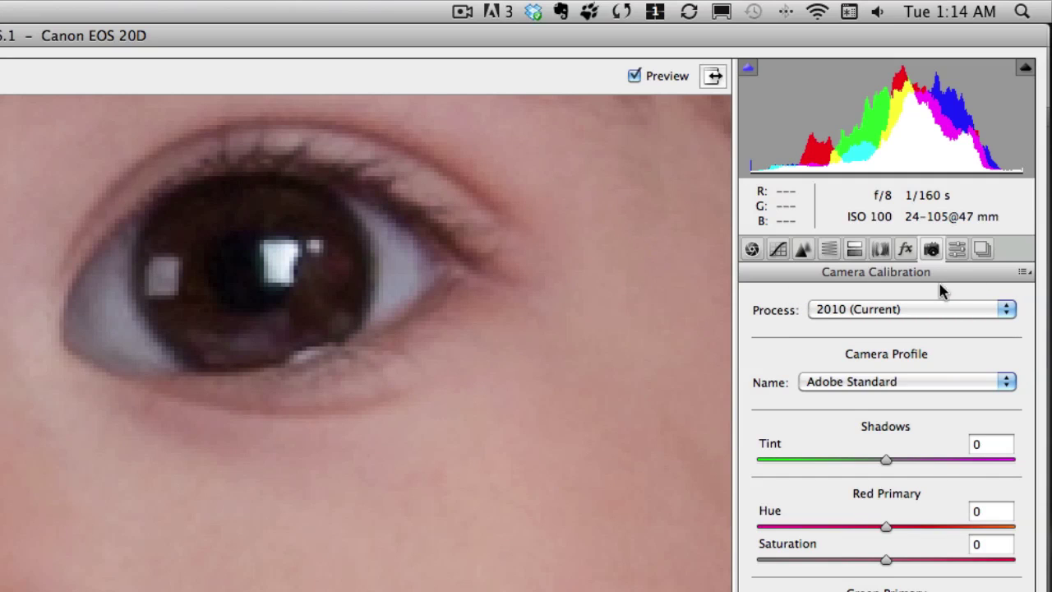
# Try a sharpening Amount of 150 and then 53 in Camera Raw, and cancel out without saving.
pyautogui.click(804, 251)
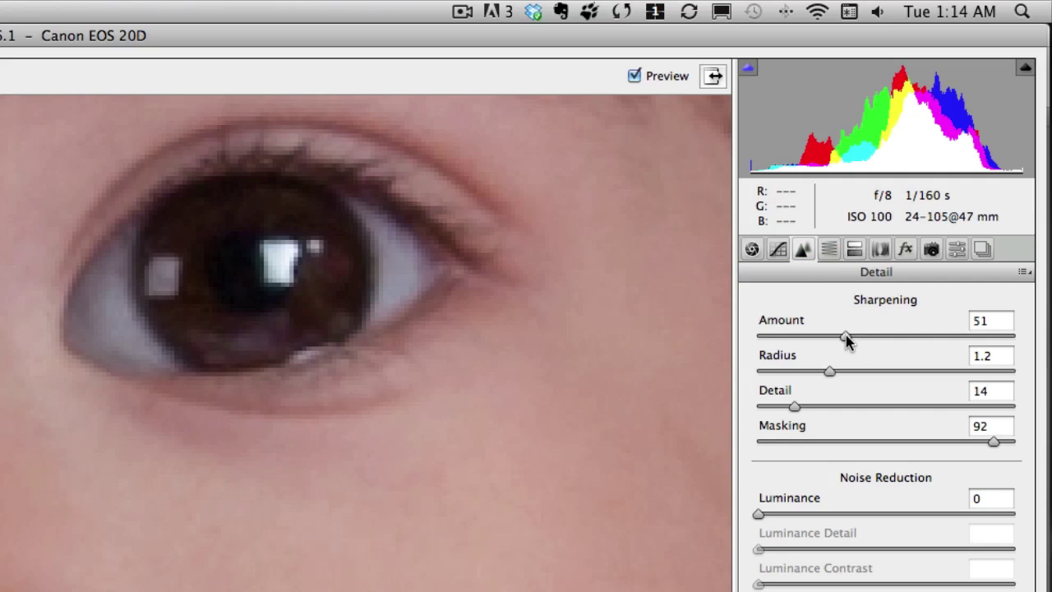
pyautogui.moveTo(846, 339); pyautogui.dragTo(1033, 337)
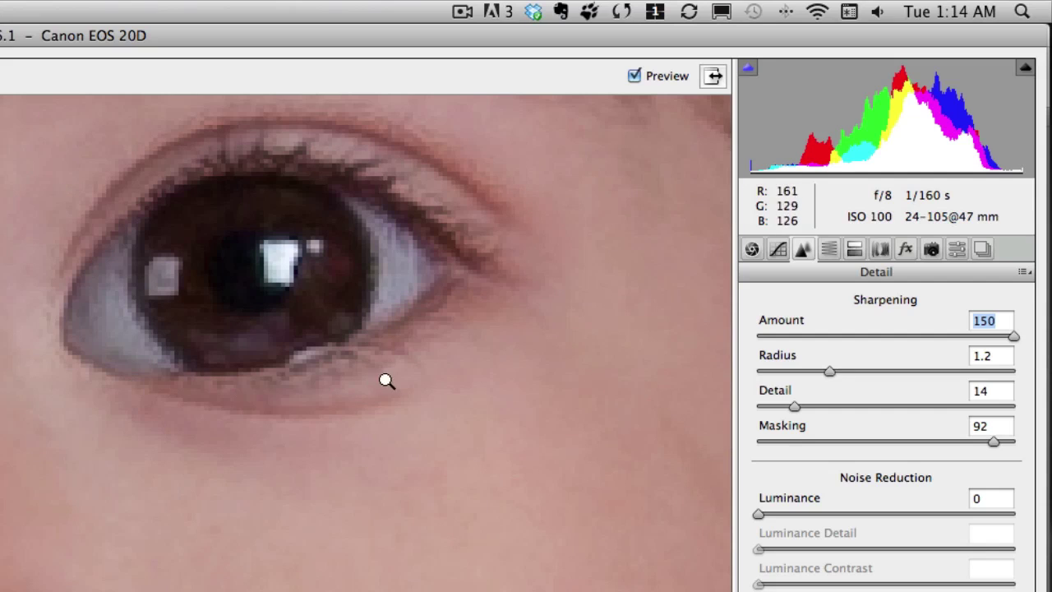
pyautogui.keyDown('alt'); pyautogui.click(1015, 337); pyautogui.keyUp('alt')
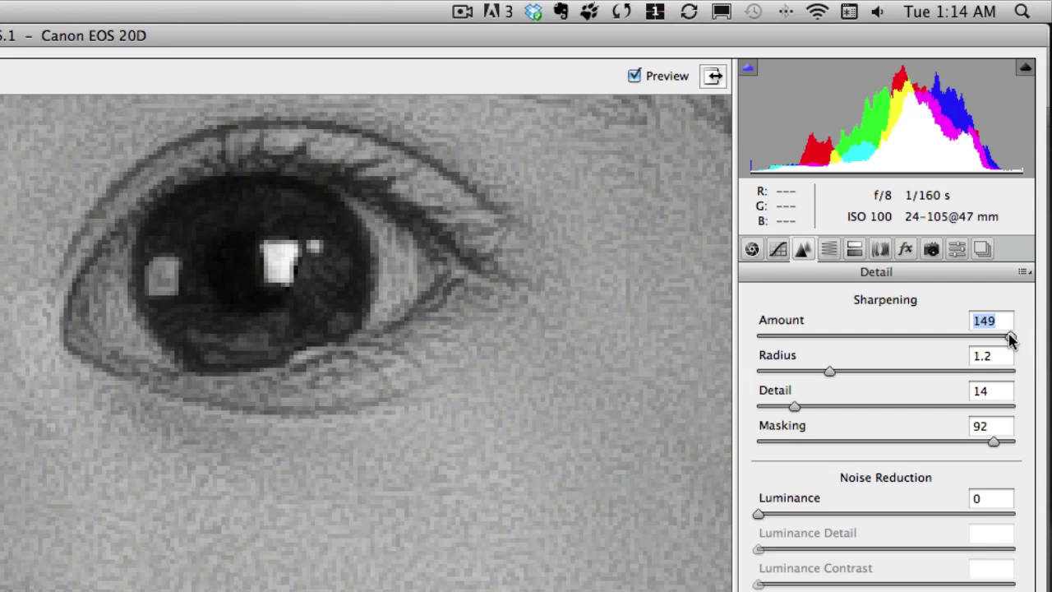
pyautogui.moveTo(1009, 338); pyautogui.dragTo(846, 343)
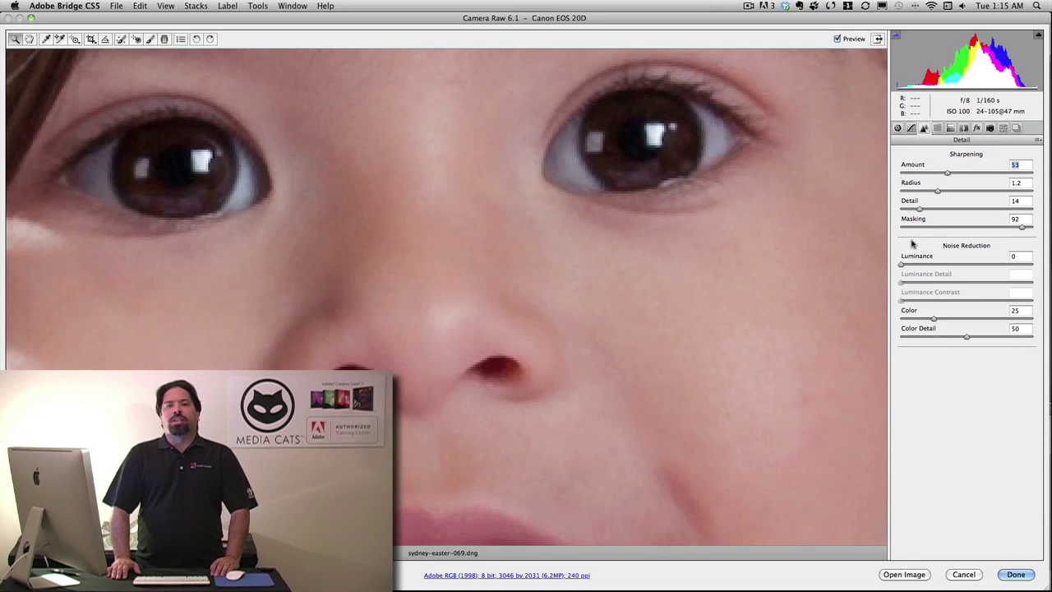
pyautogui.click(963, 573)
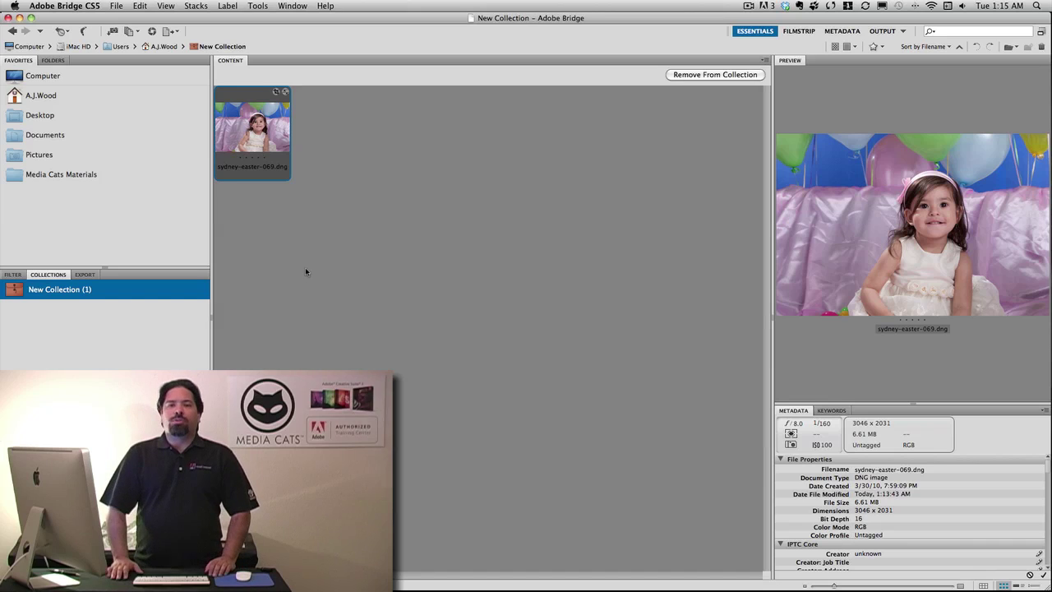